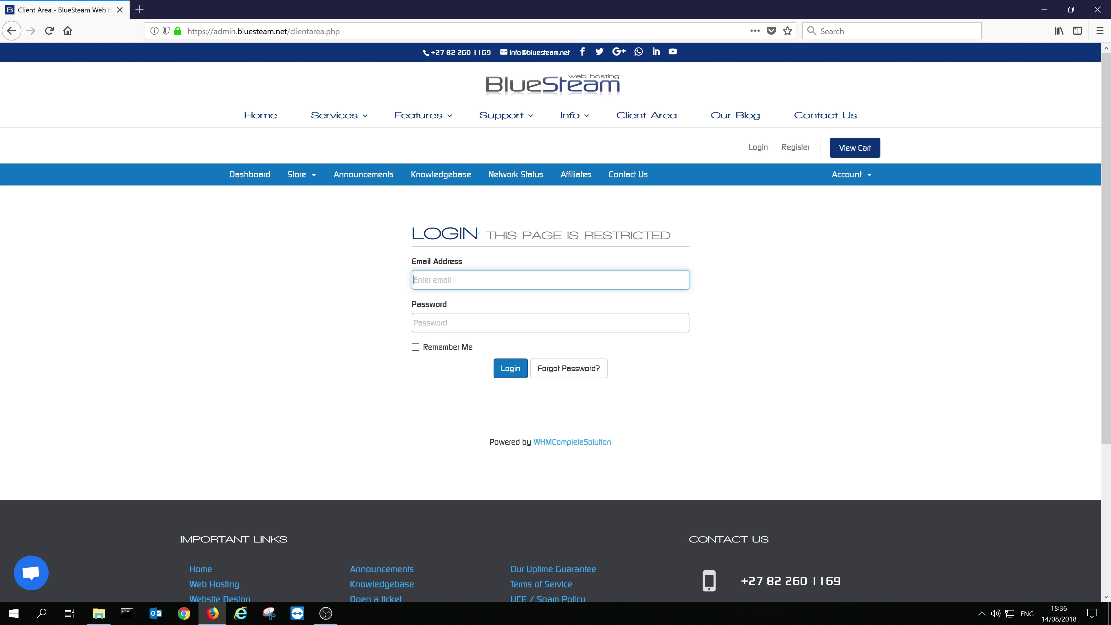
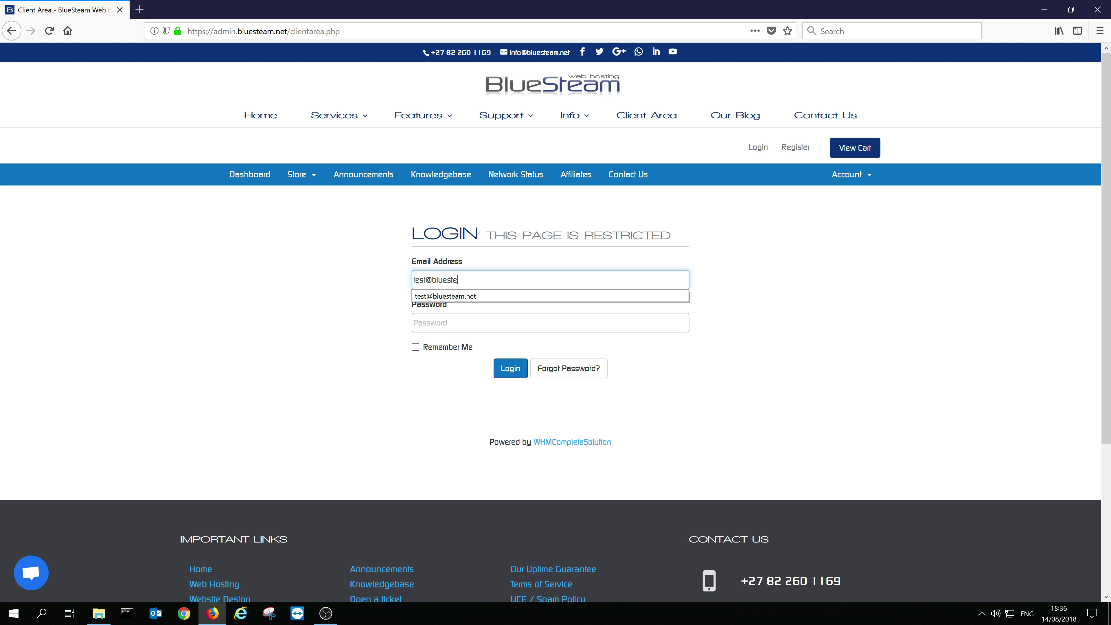
- Sign in to the BlueSteam client area with the account email and password
key(Tab)
text(p)
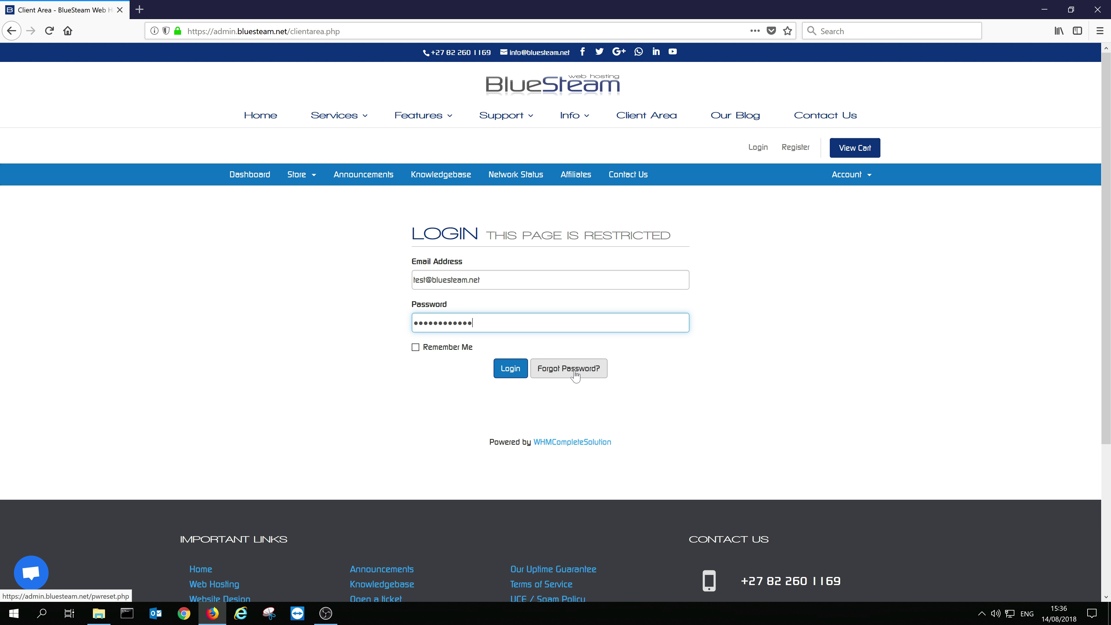
click(507, 373)
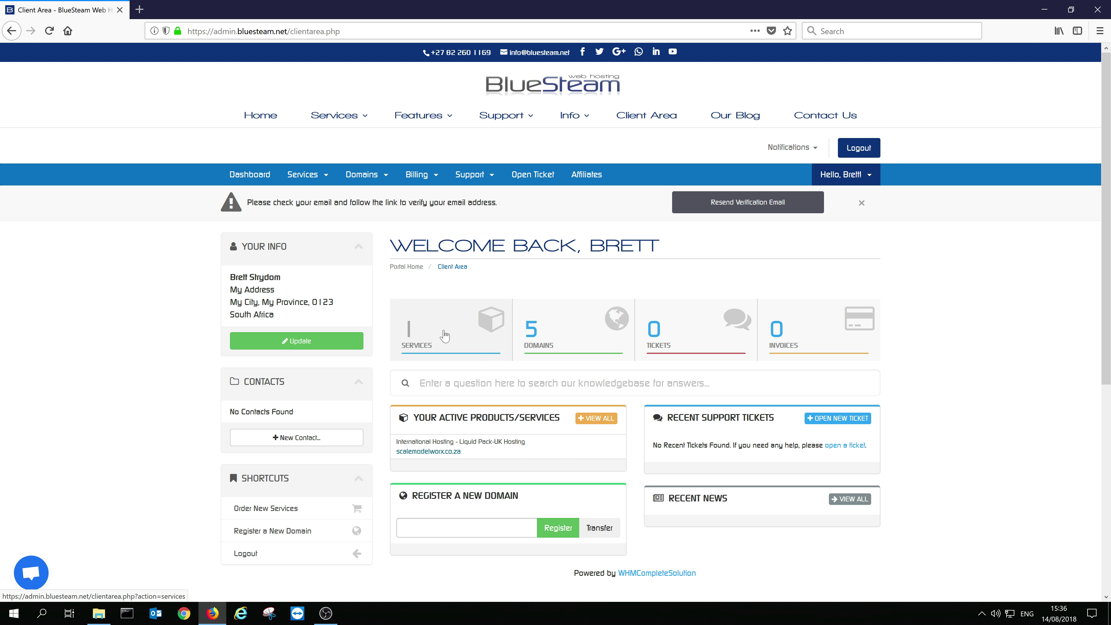
- From My Services, open the scalemodelworx.co.za hosting product and scroll to Quick Create Email Account
click(322, 179)
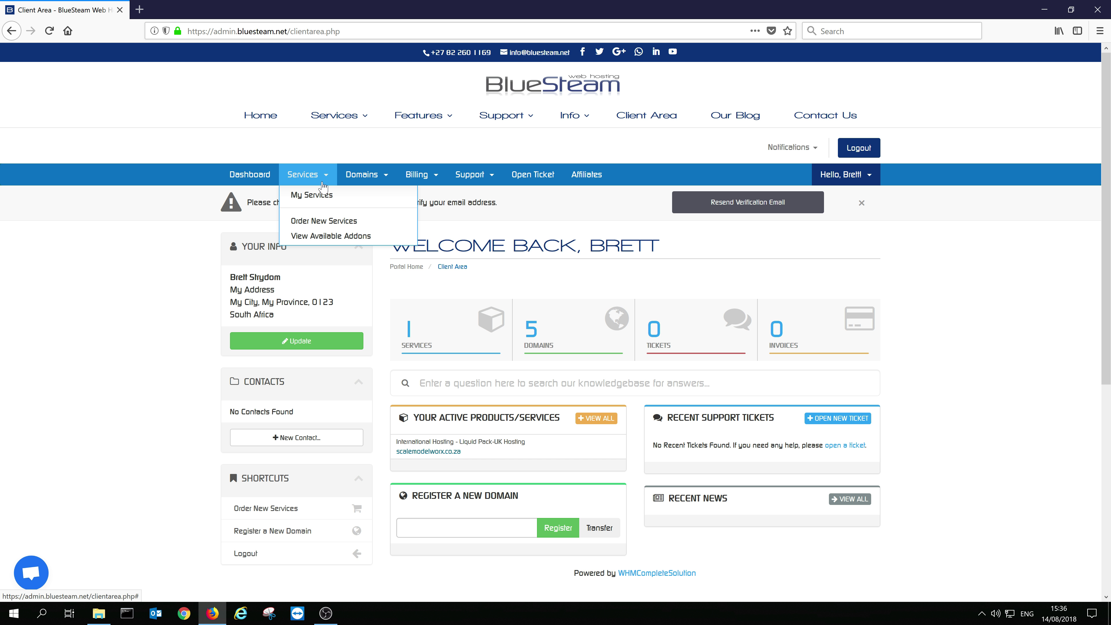
click(325, 199)
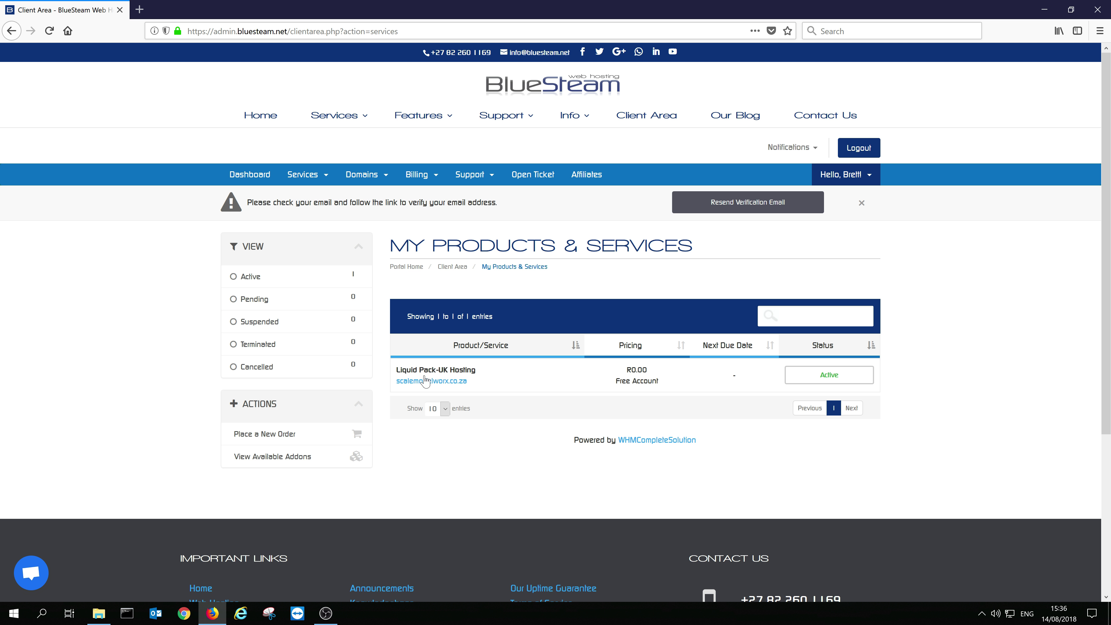
click(516, 381)
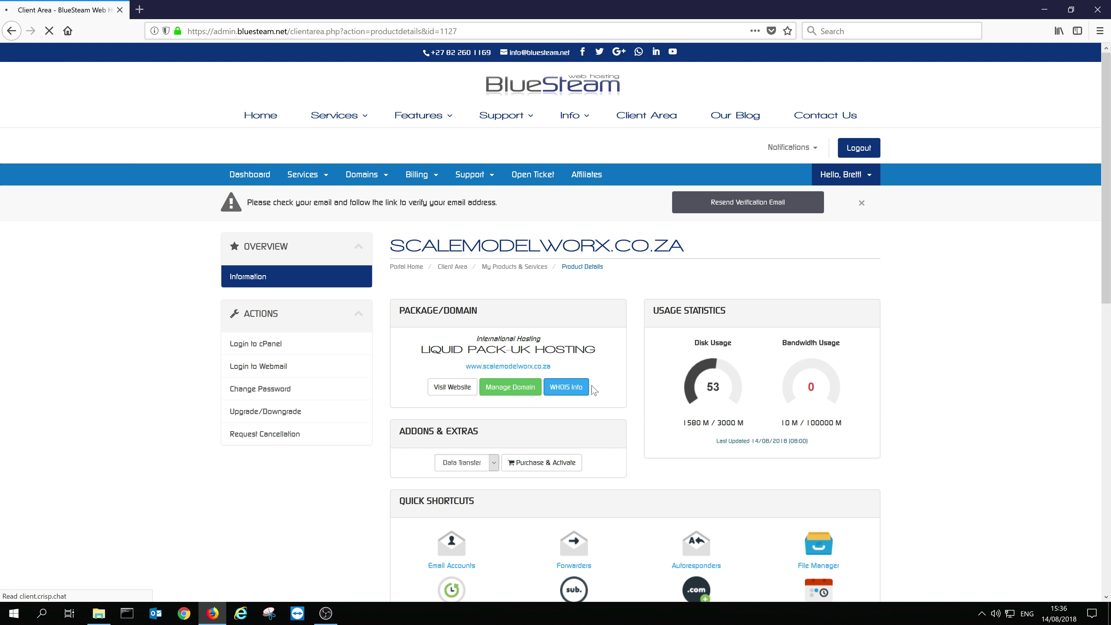
scroll(613, 385, down, 3)
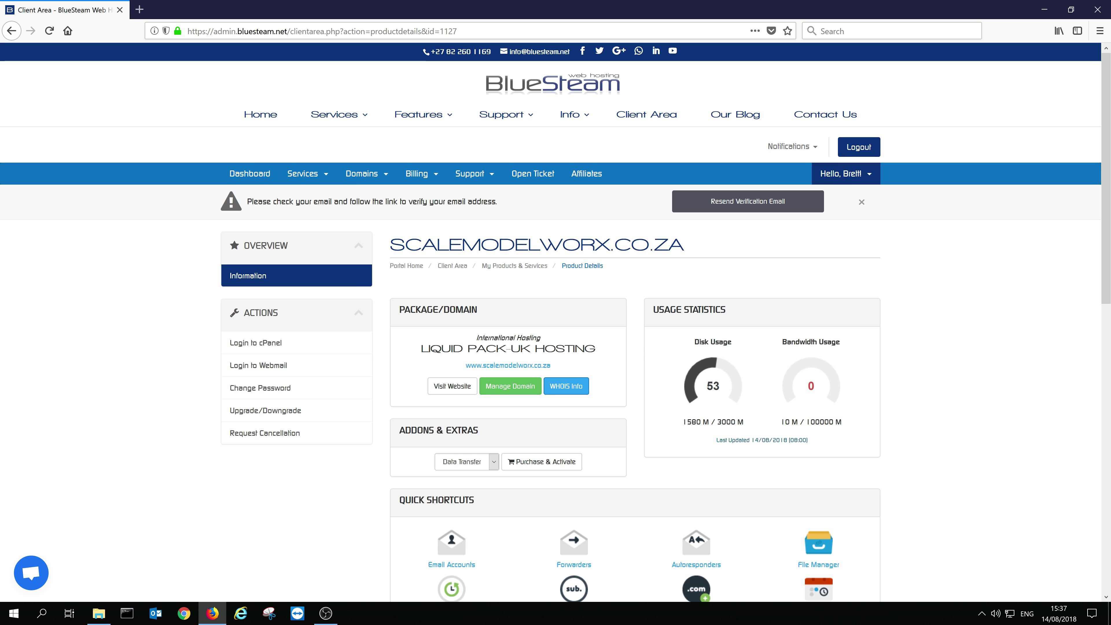
scroll(596, 355, down, 1)
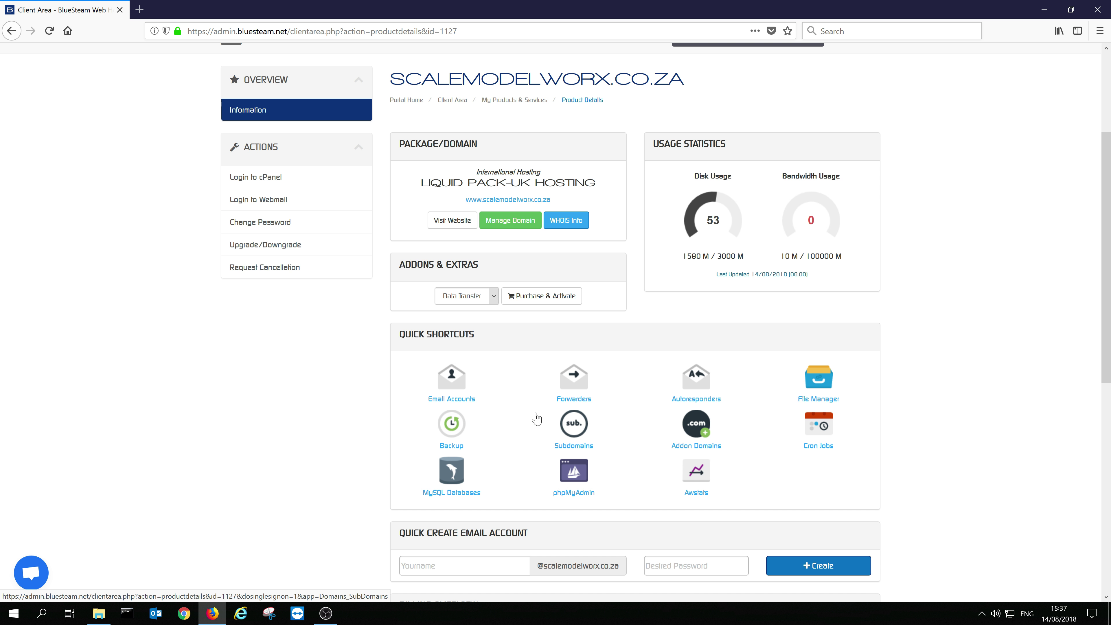
scroll(472, 433, down, 3)
scroll(471, 432, down, 1)
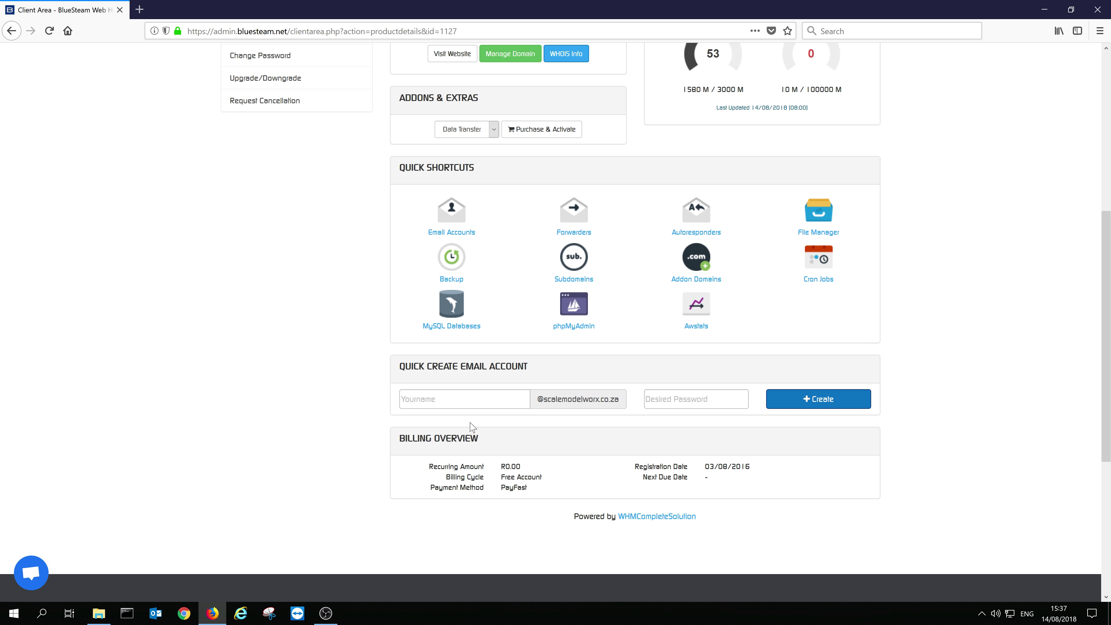
drag(405, 366, 525, 366)
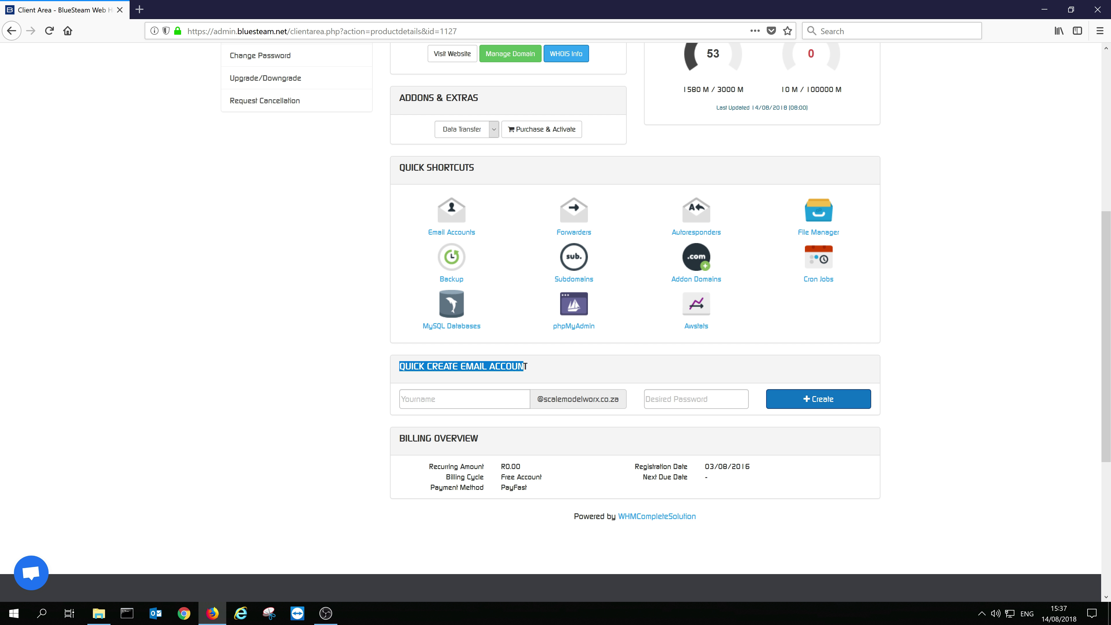
click(508, 399)
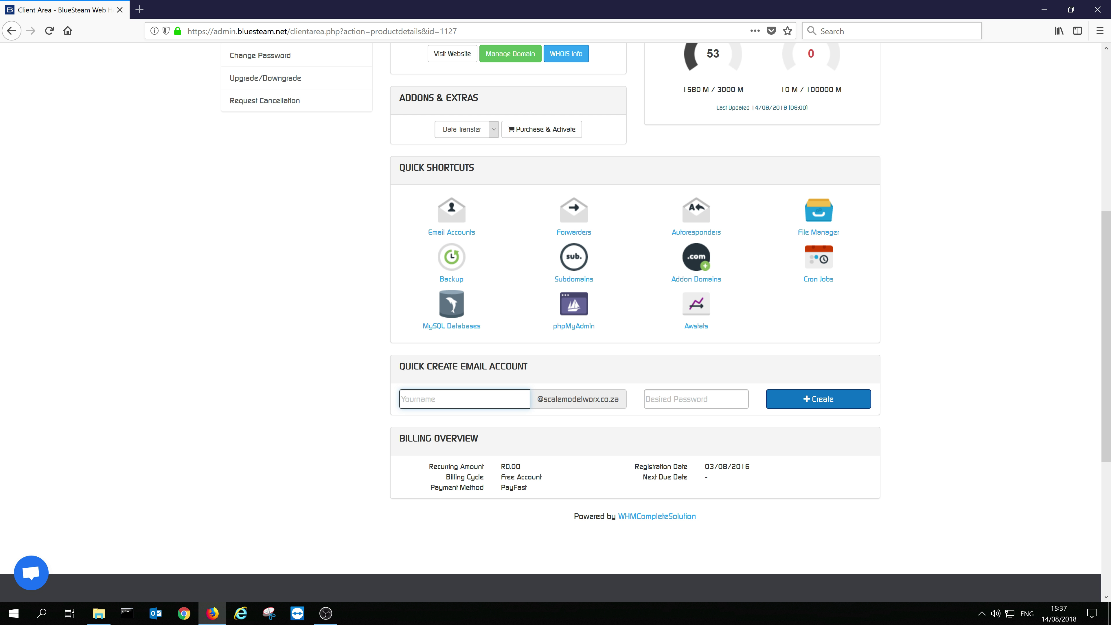
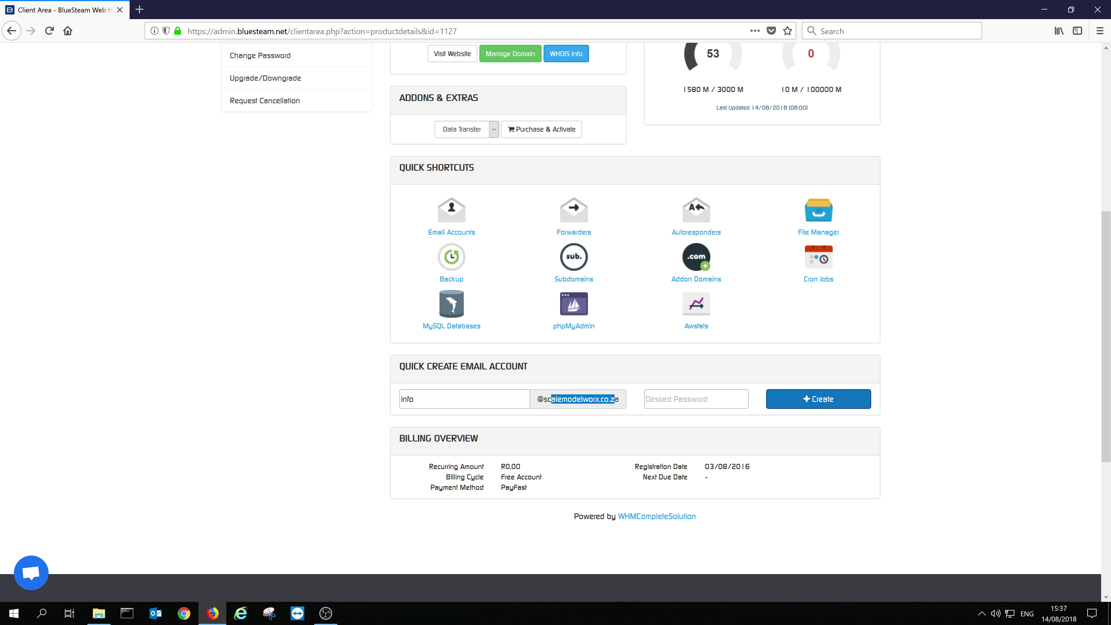
click(647, 405)
text(a)
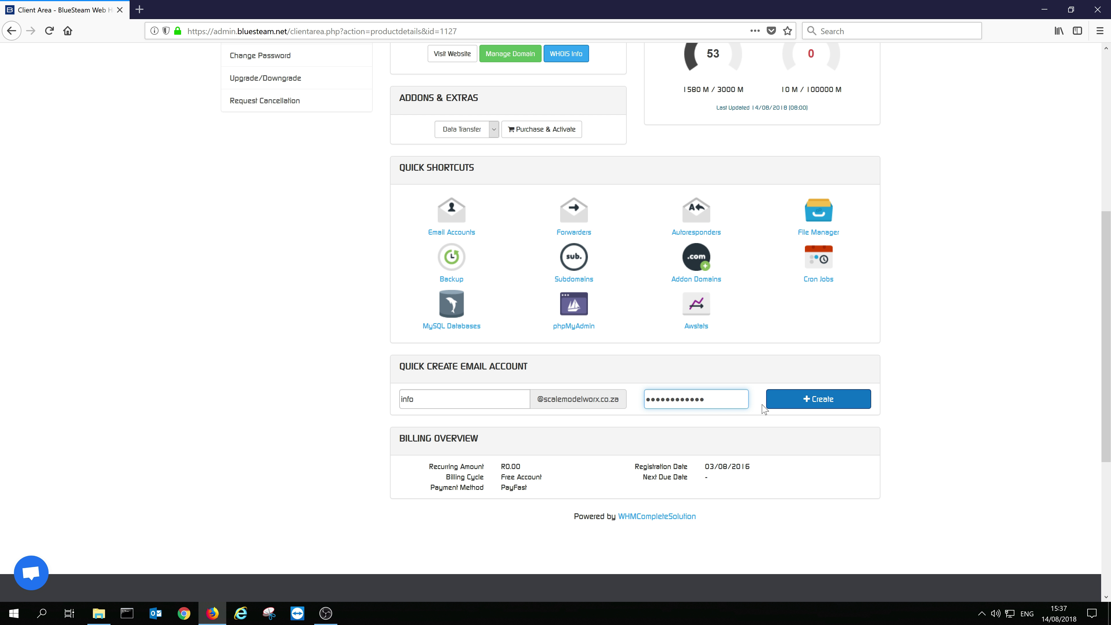
click(806, 401)
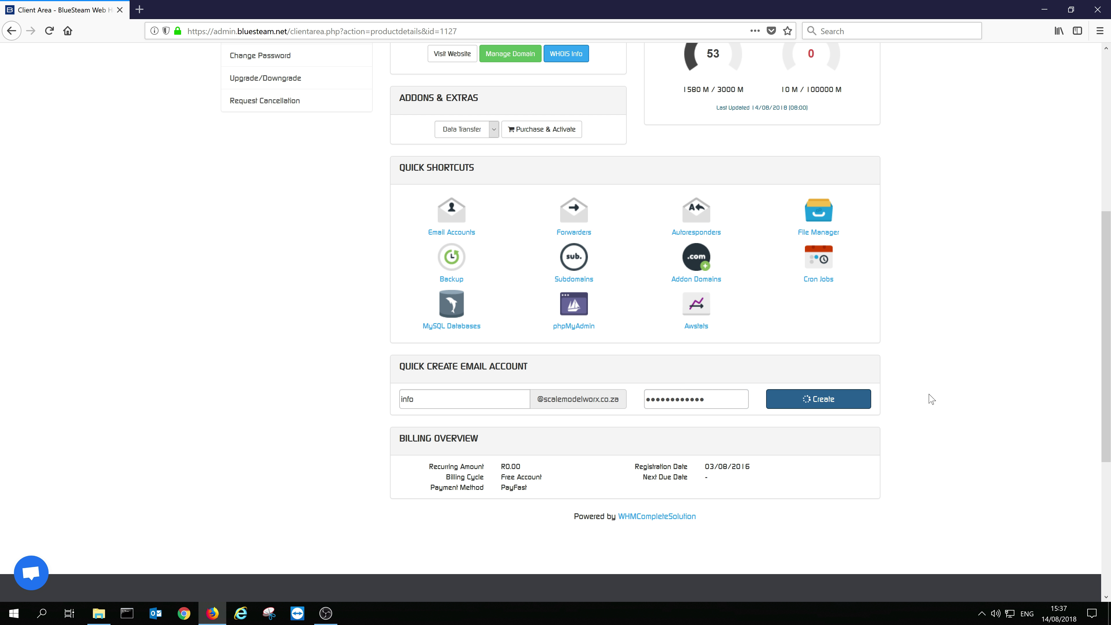
drag(705, 405, 589, 403)
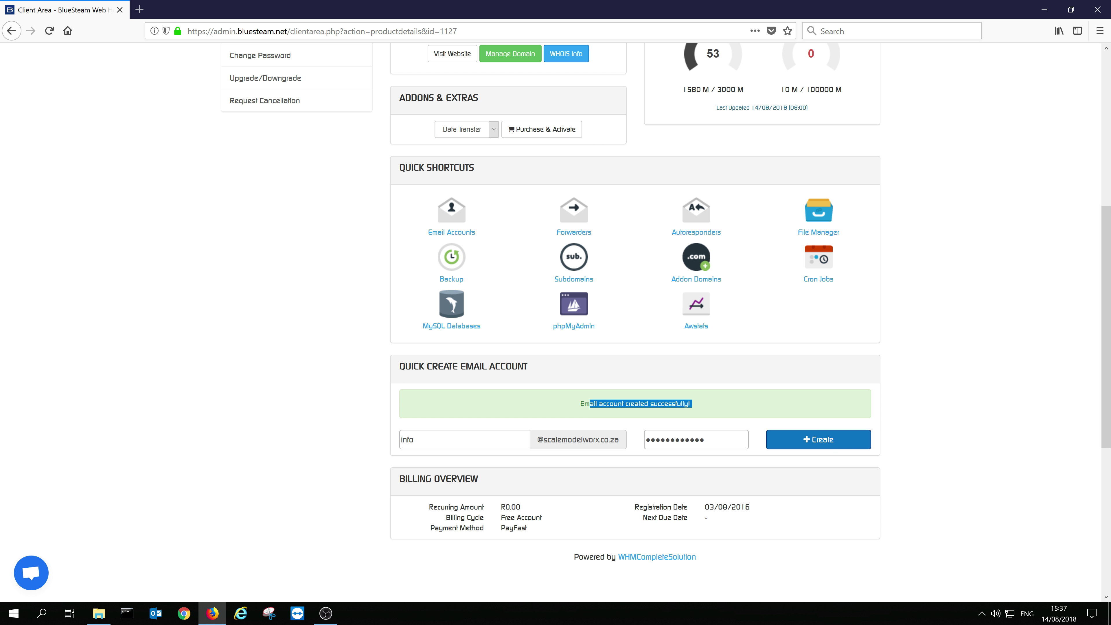
click(591, 414)
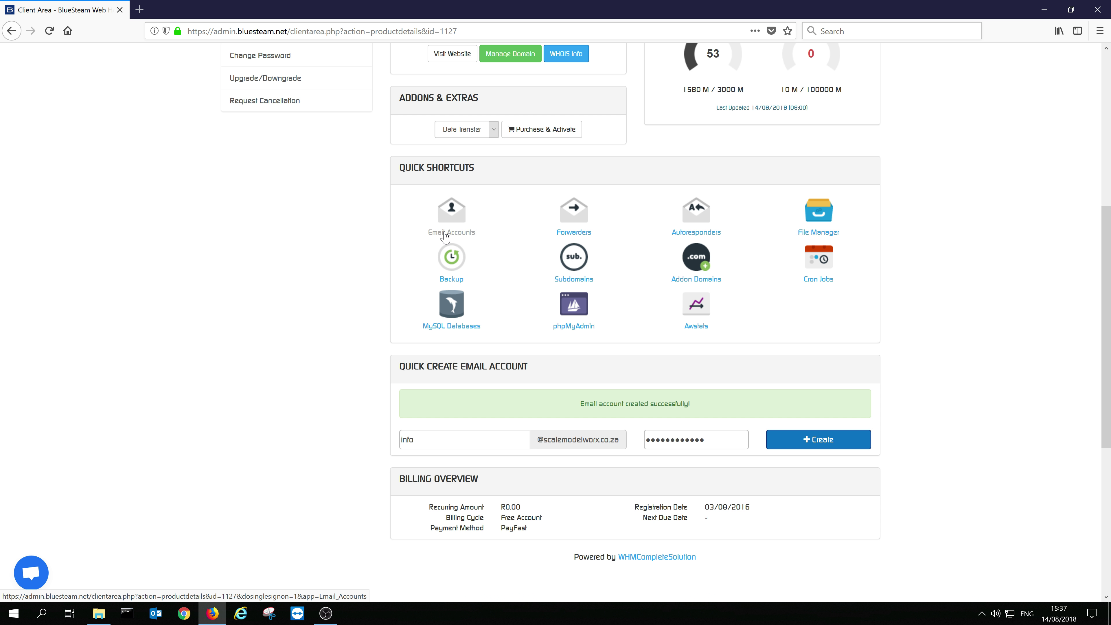
drag(474, 174, 395, 170)
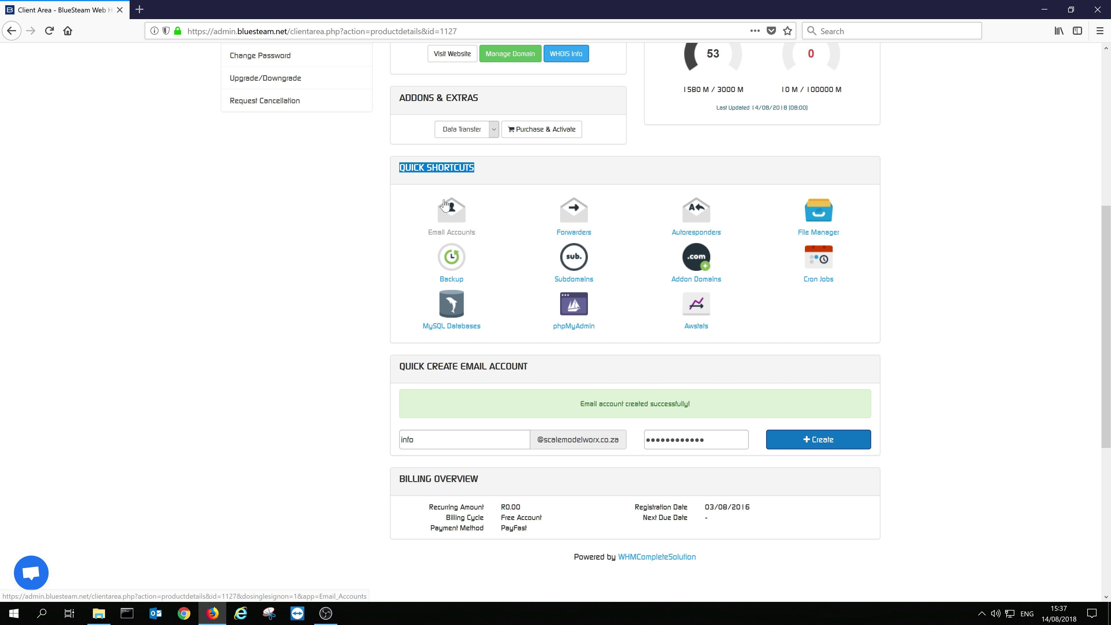
click(455, 214)
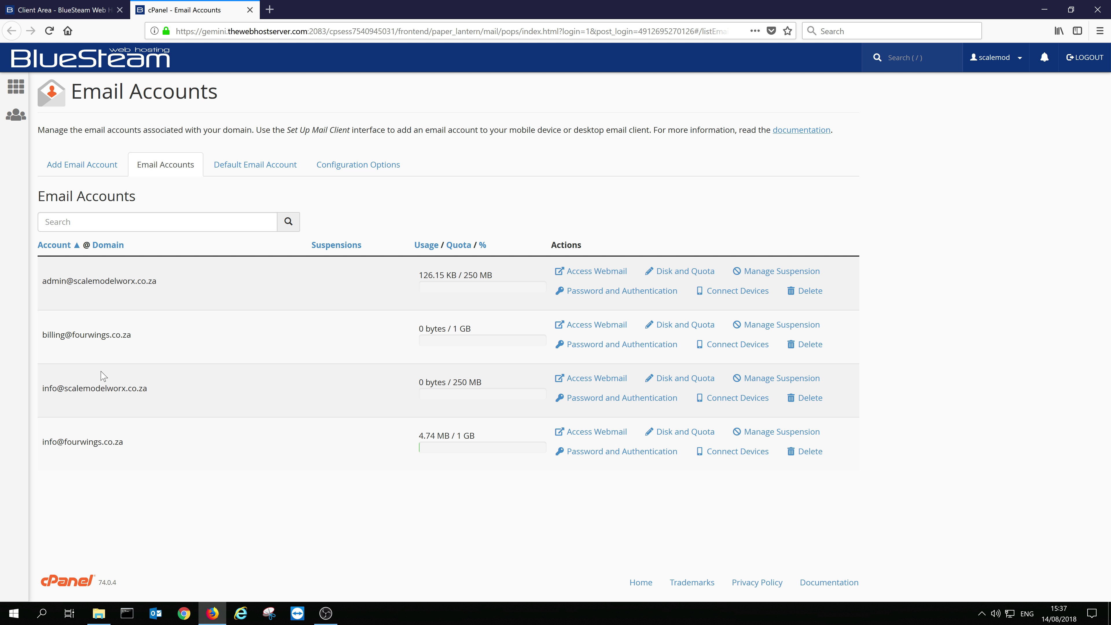
drag(150, 392, 43, 389)
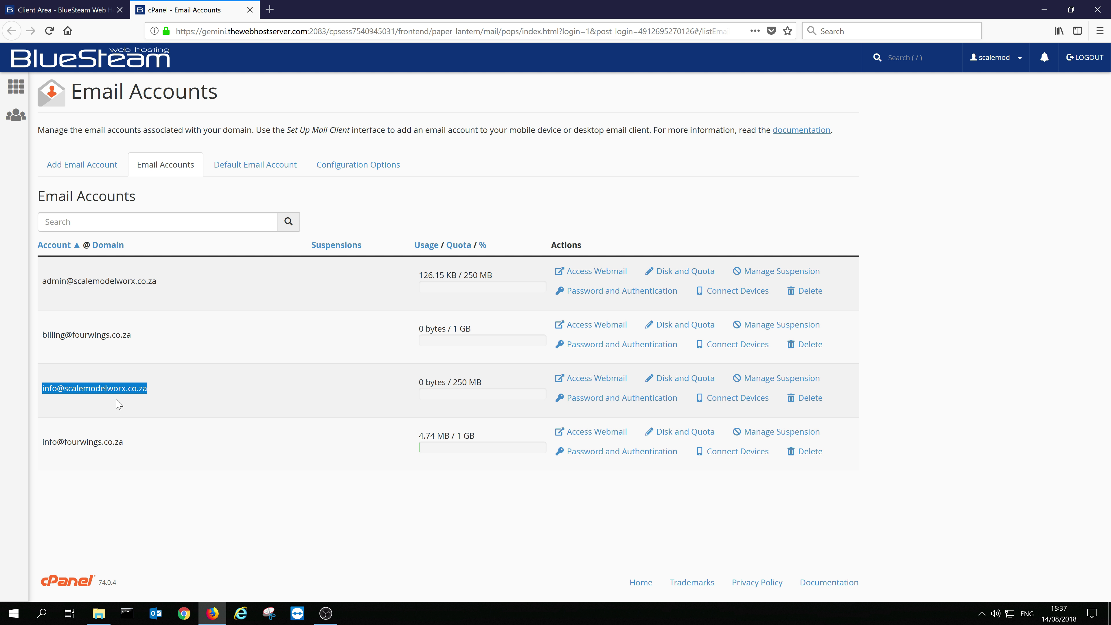
click(170, 393)
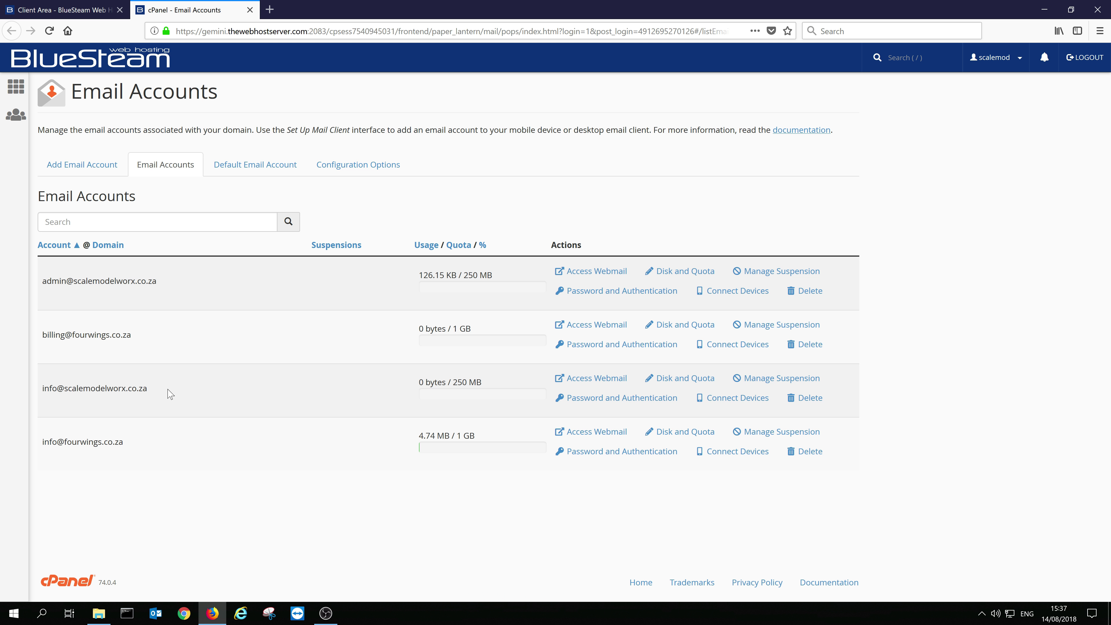
click(91, 170)
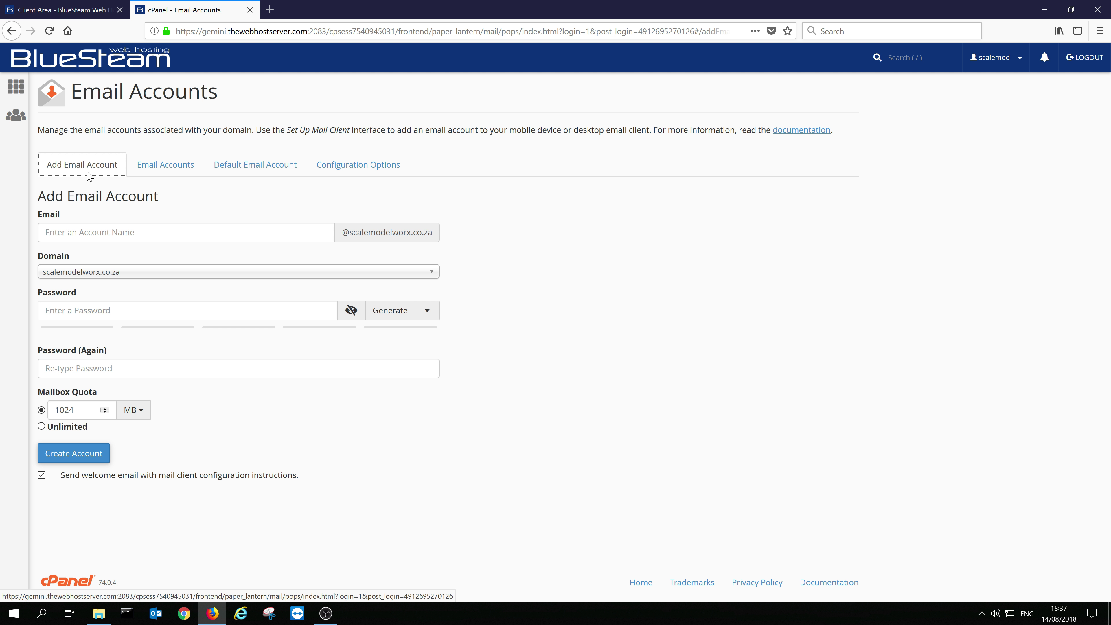
click(112, 236)
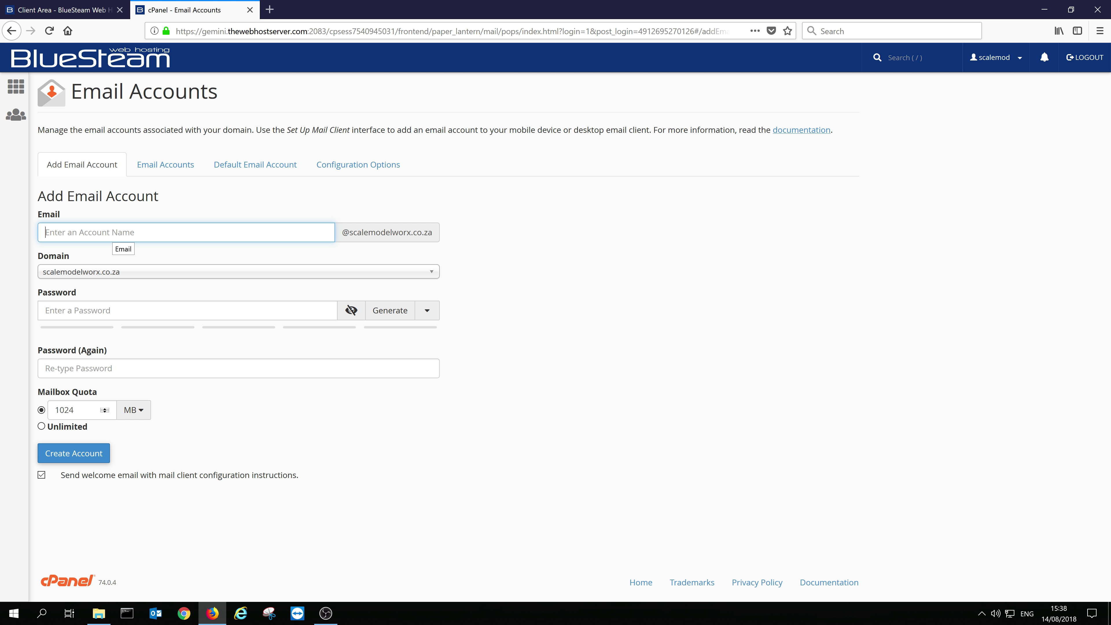
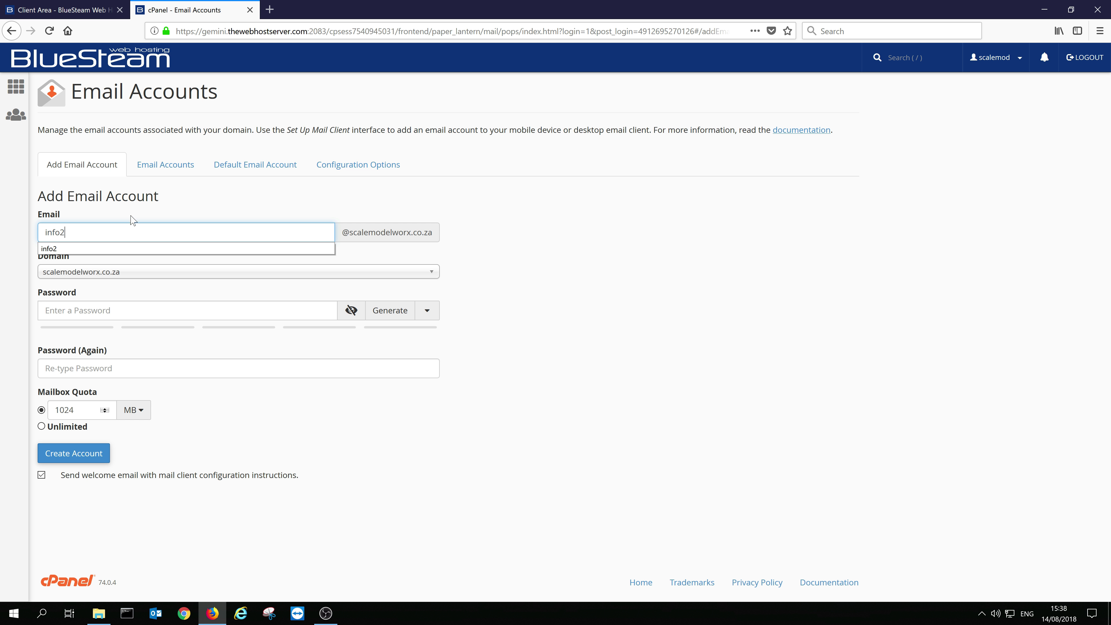
click(270, 202)
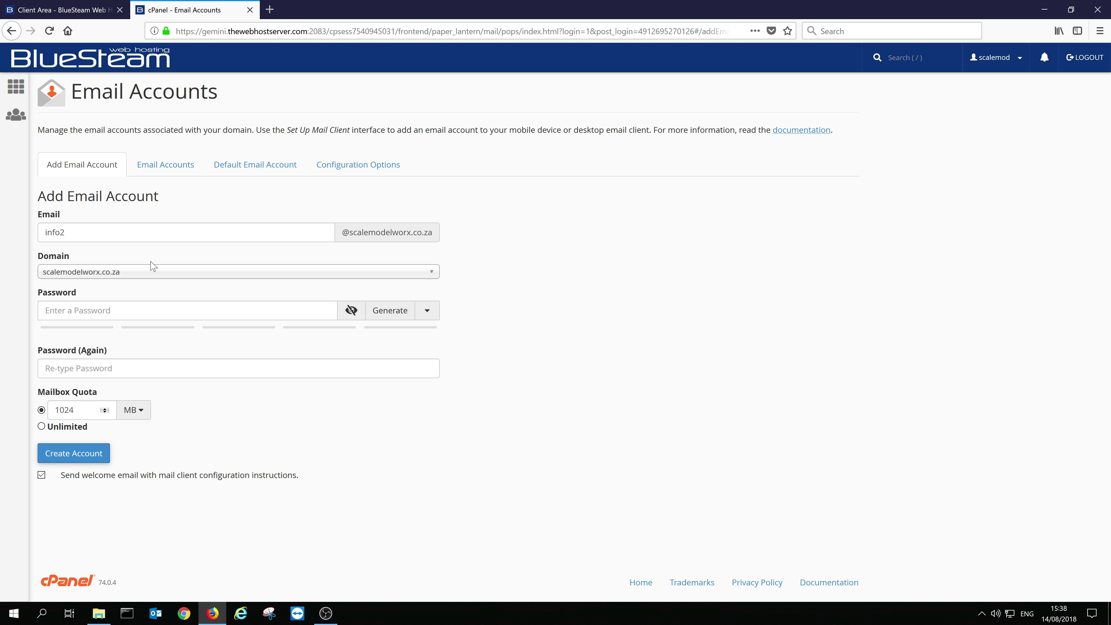
click(150, 273)
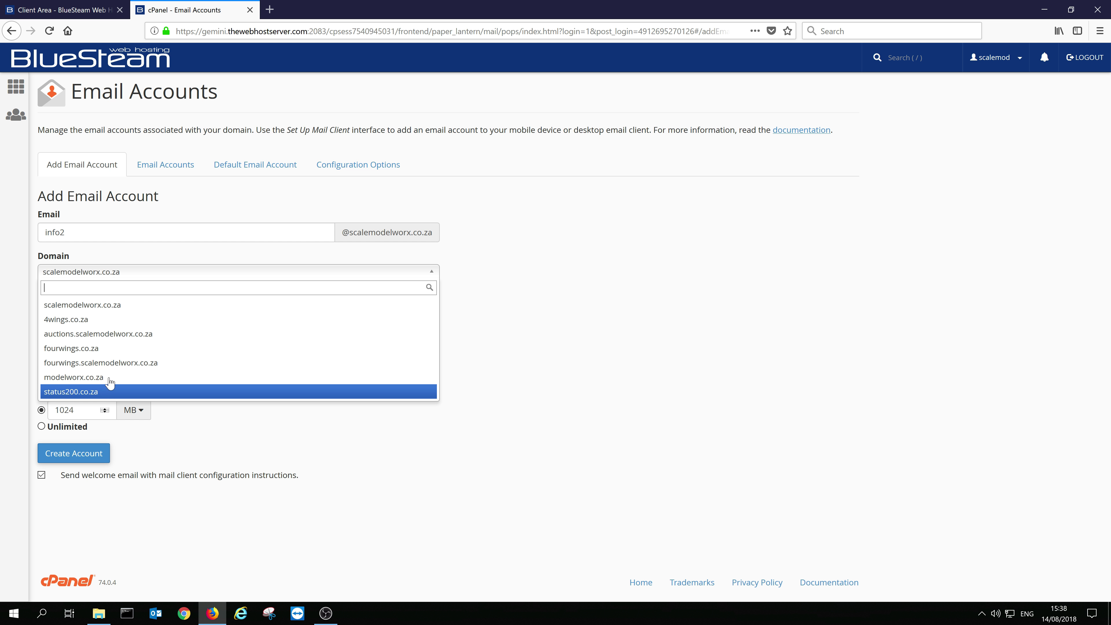
click(125, 322)
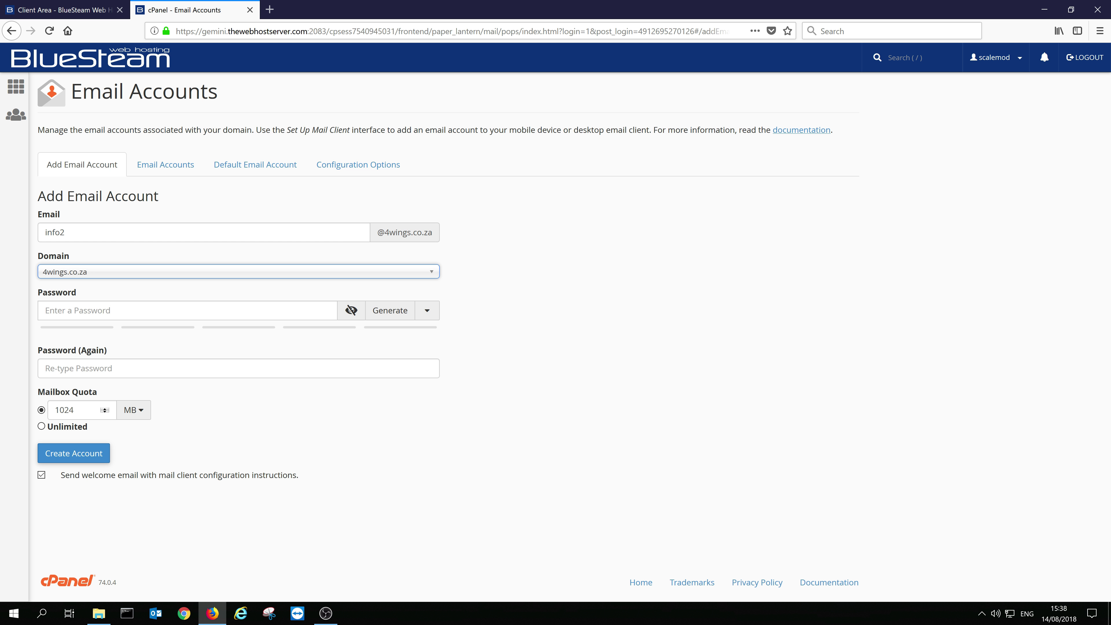
click(145, 276)
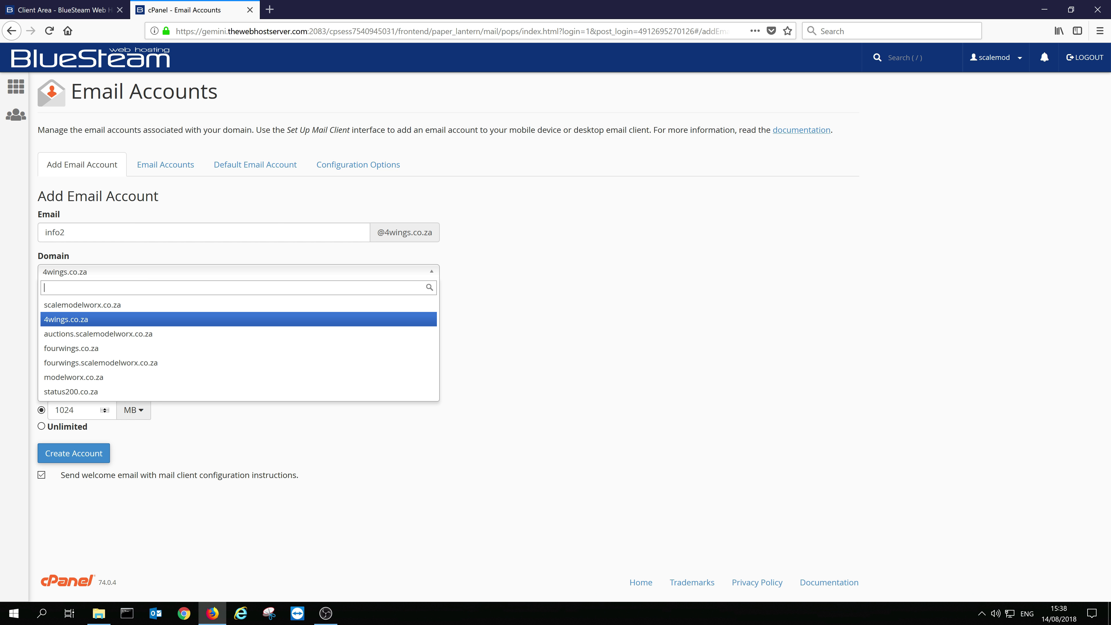
key(Up)
key(Return)
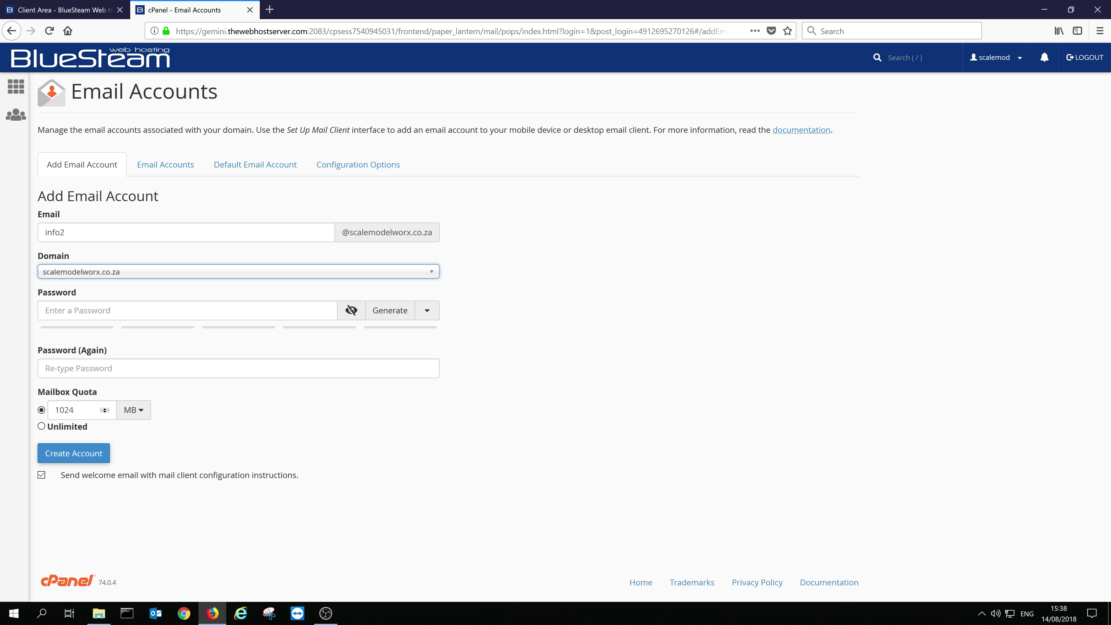
click(109, 310)
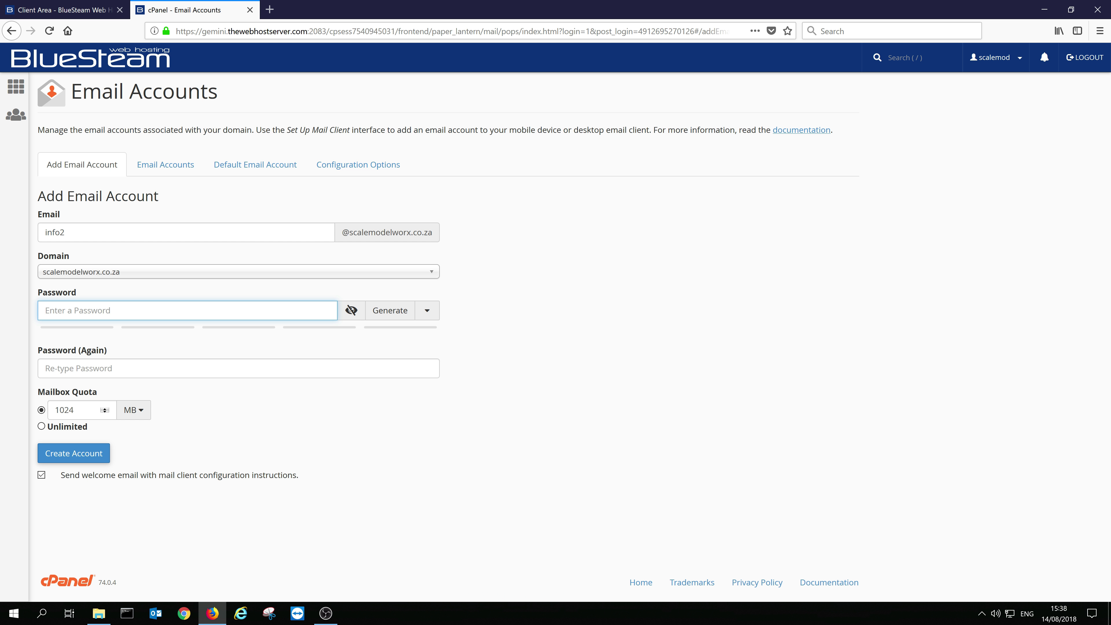
- Enter a password, then generate several random passwords in its place
text(•••••••••••)
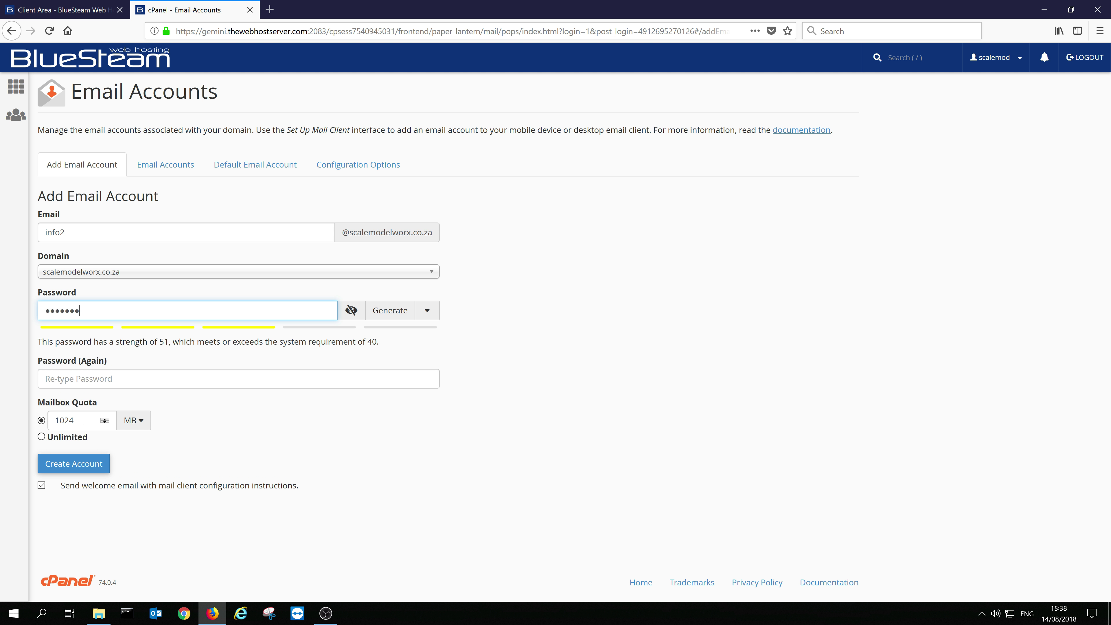
text(•)
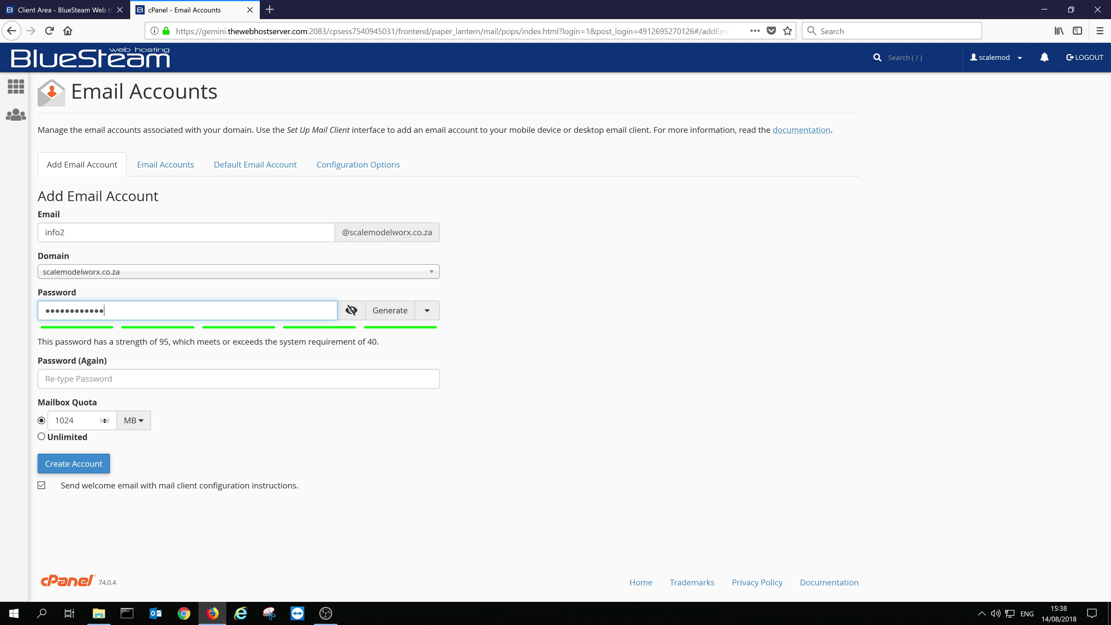
click(379, 318)
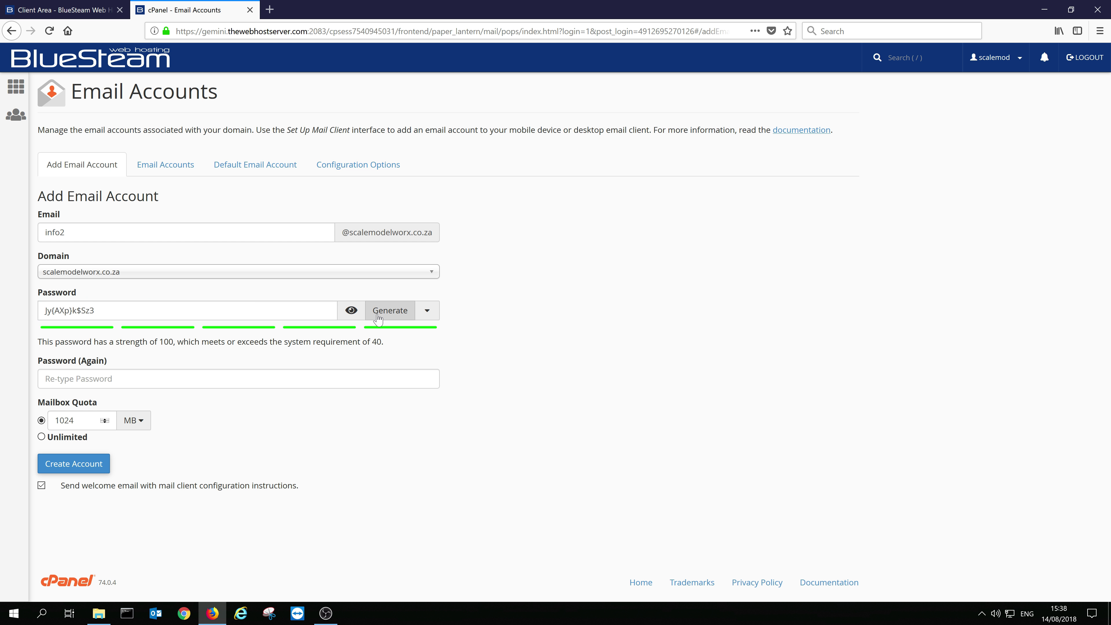
click(381, 316)
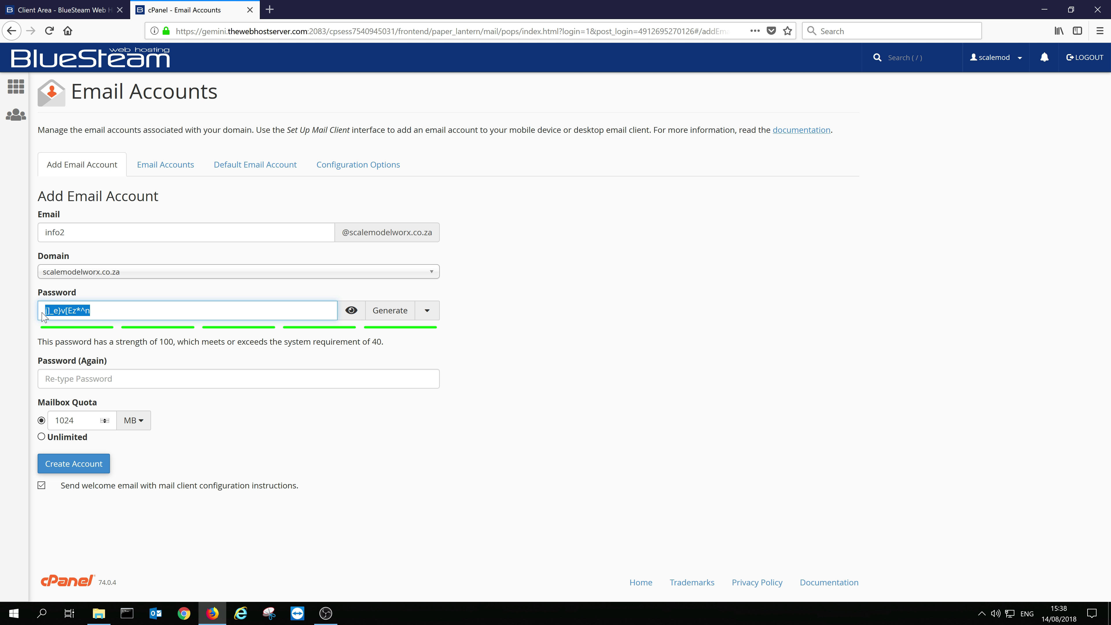
click(389, 316)
click(389, 313)
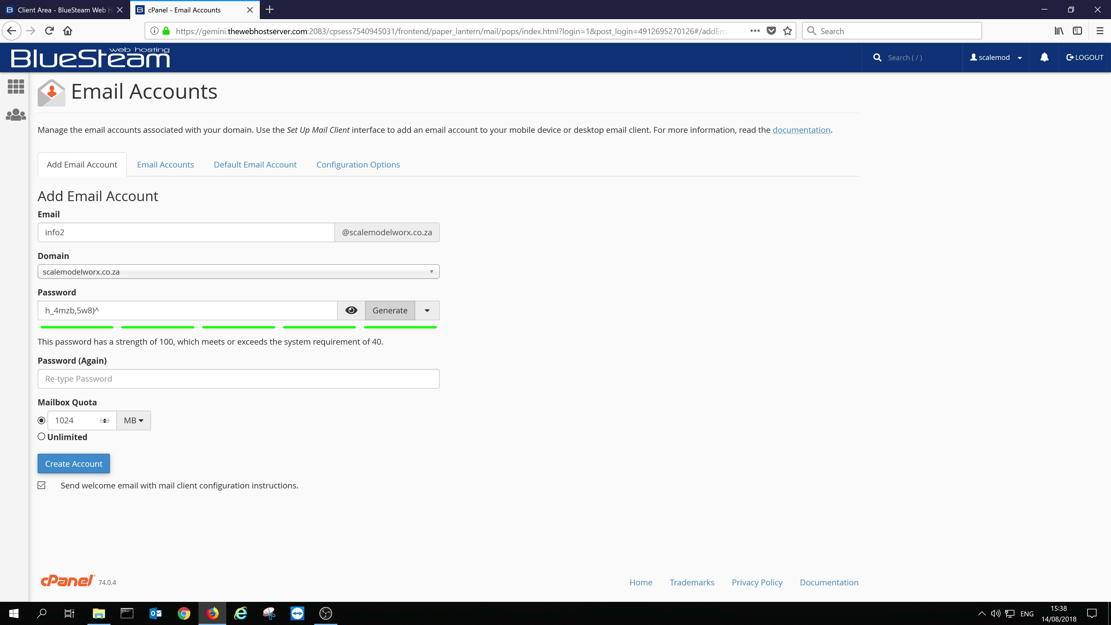
click(99, 310)
drag(99, 310, 40, 316)
click(86, 310)
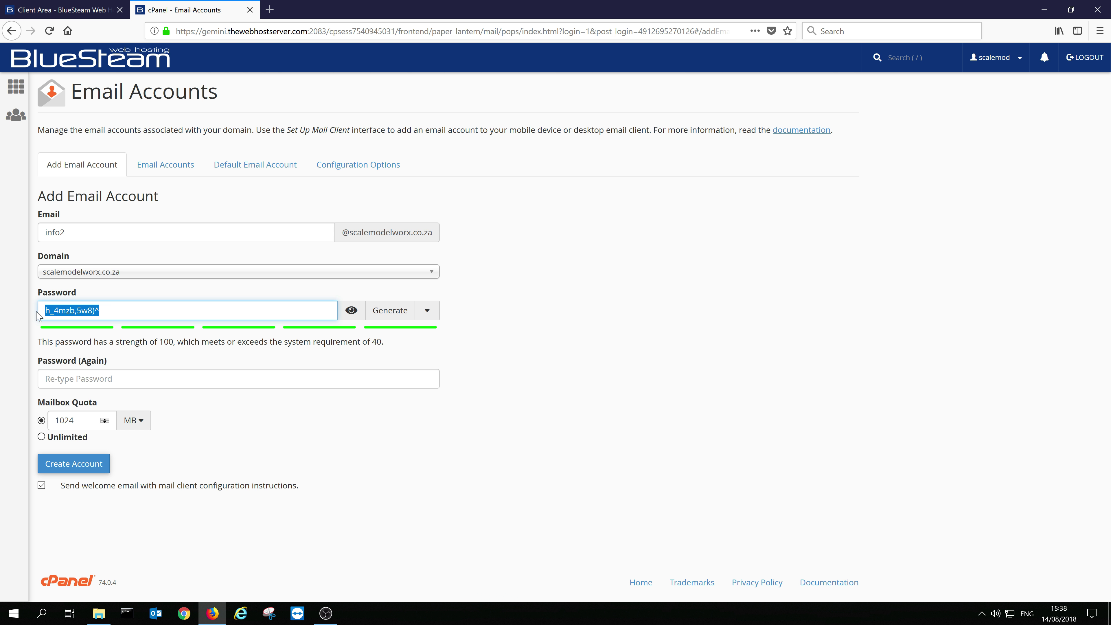
- Set generator options to both letter cases plus numbers and symbols, then generate a new password
click(427, 311)
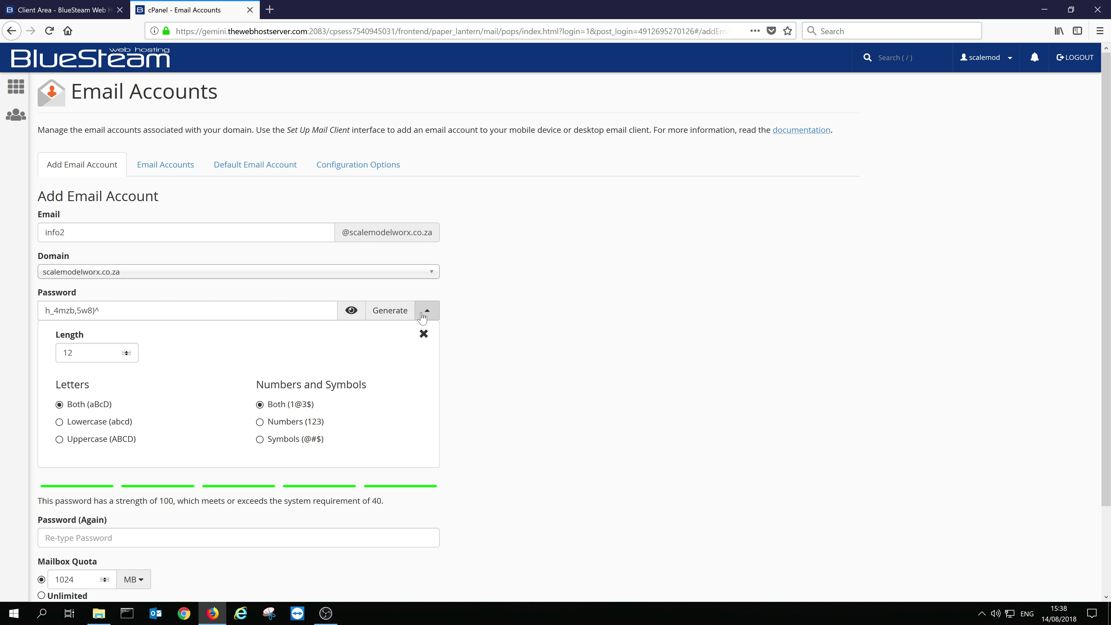
click(59, 422)
click(59, 439)
click(260, 439)
click(260, 422)
click(60, 423)
click(59, 404)
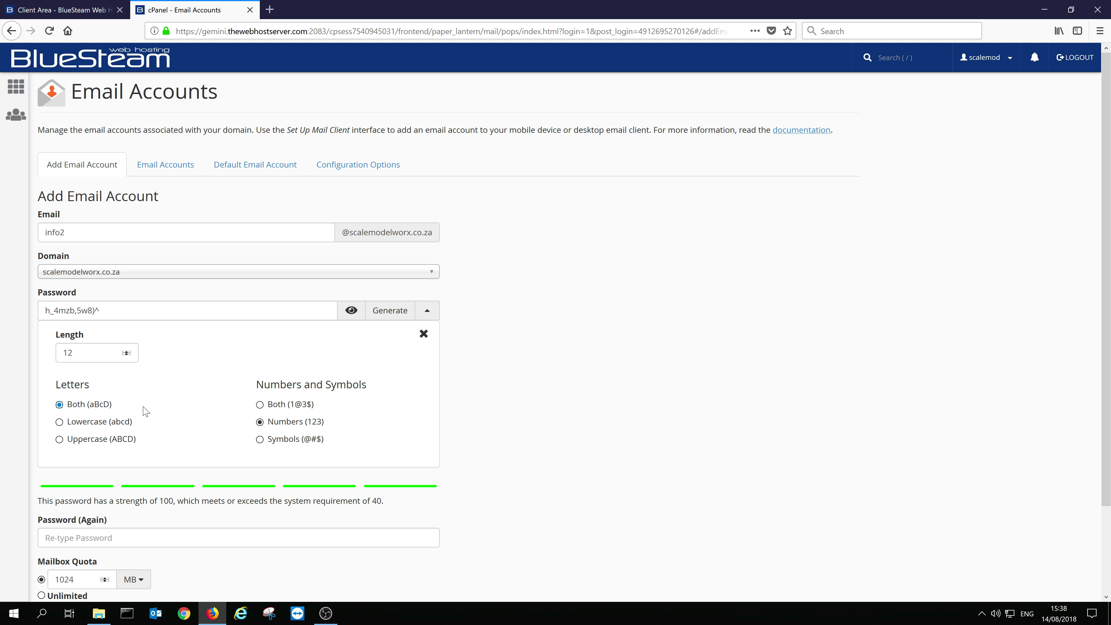
click(260, 404)
double_click(68, 353)
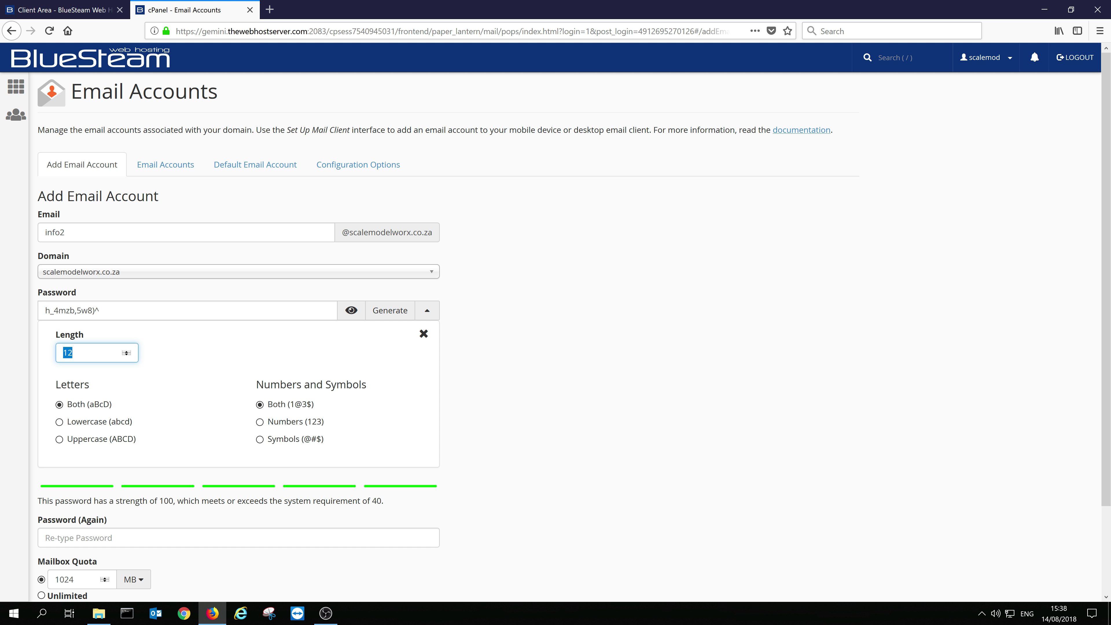
text(16)
click(383, 316)
drag(132, 311, 35, 318)
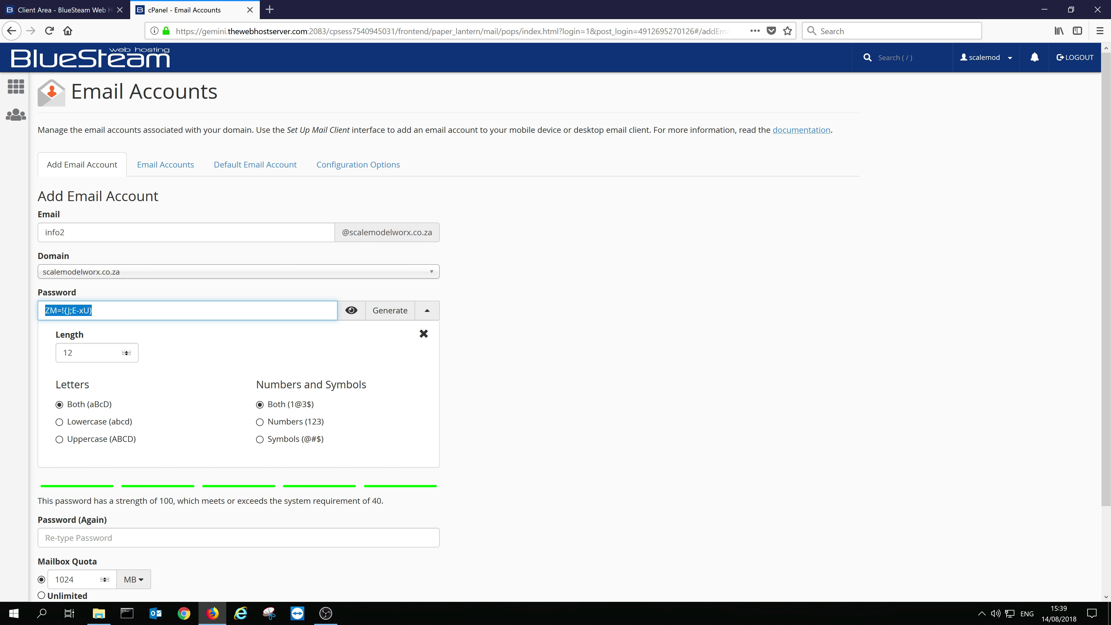
- Copy the generated password into the Password (Again) field
right_click(74, 313)
click(94, 343)
click(326, 453)
key(Tab)
scroll(228, 455, down, 2)
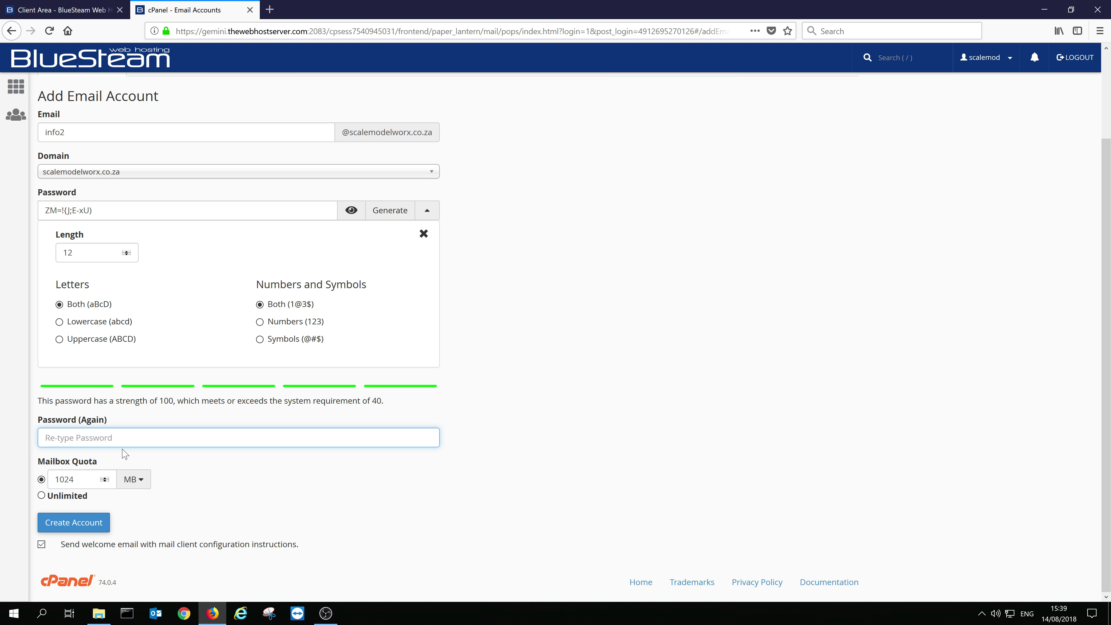
right_click(112, 441)
click(151, 481)
key(Tab)
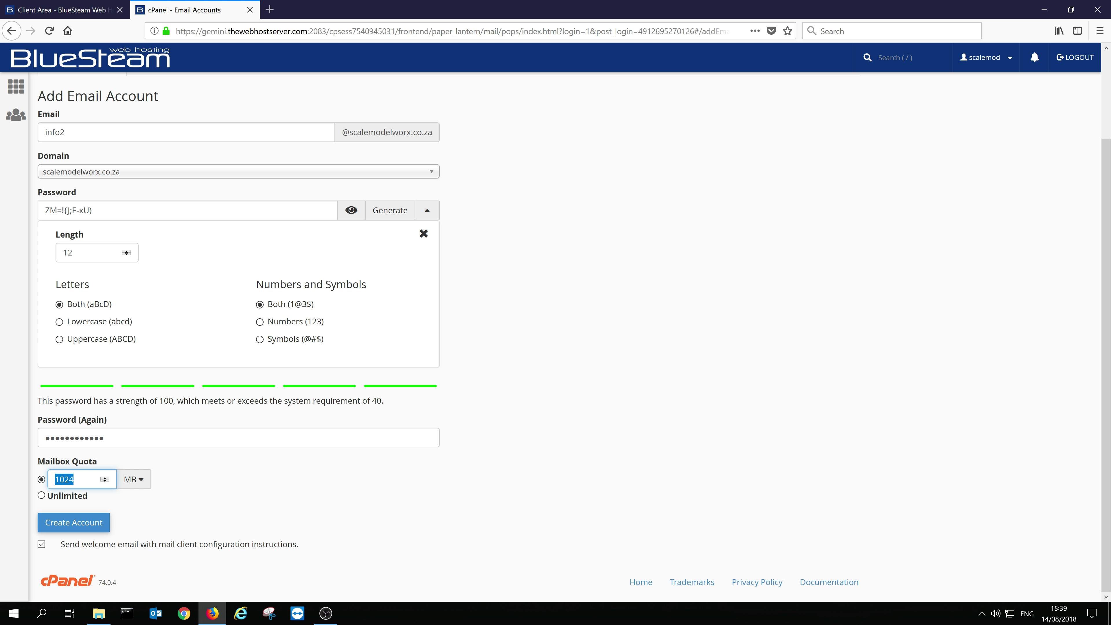
click(42, 496)
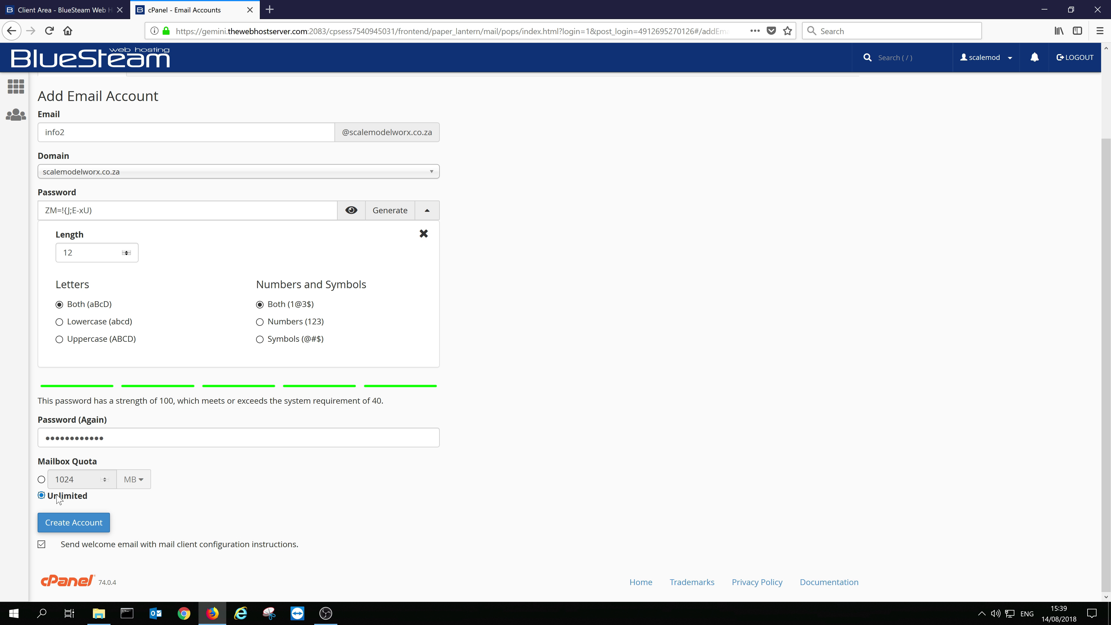
click(41, 479)
key(End)
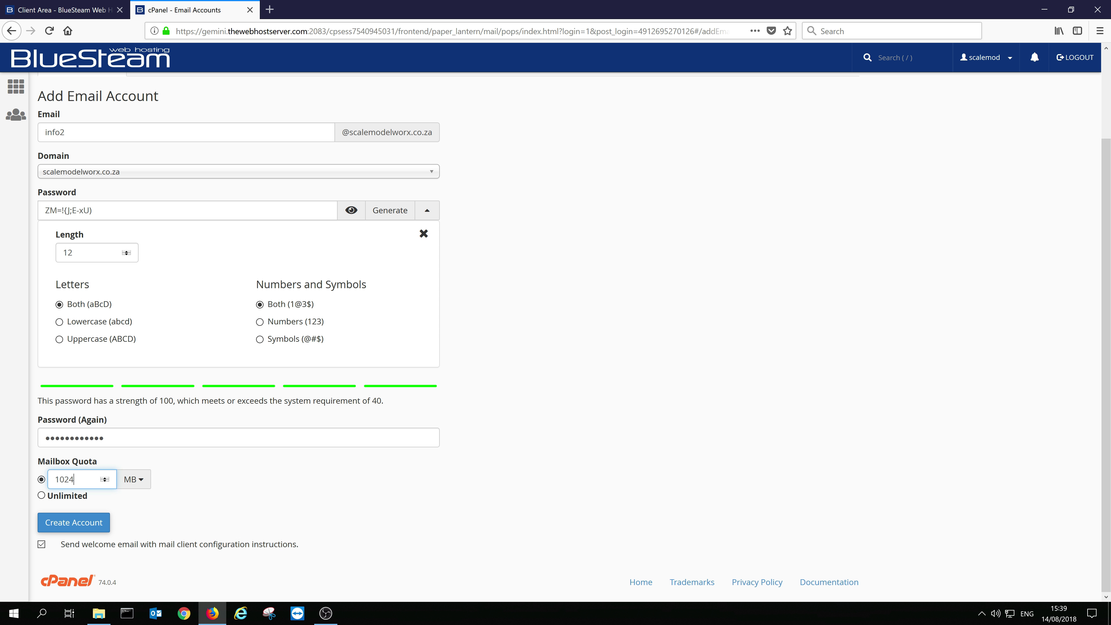
click(60, 530)
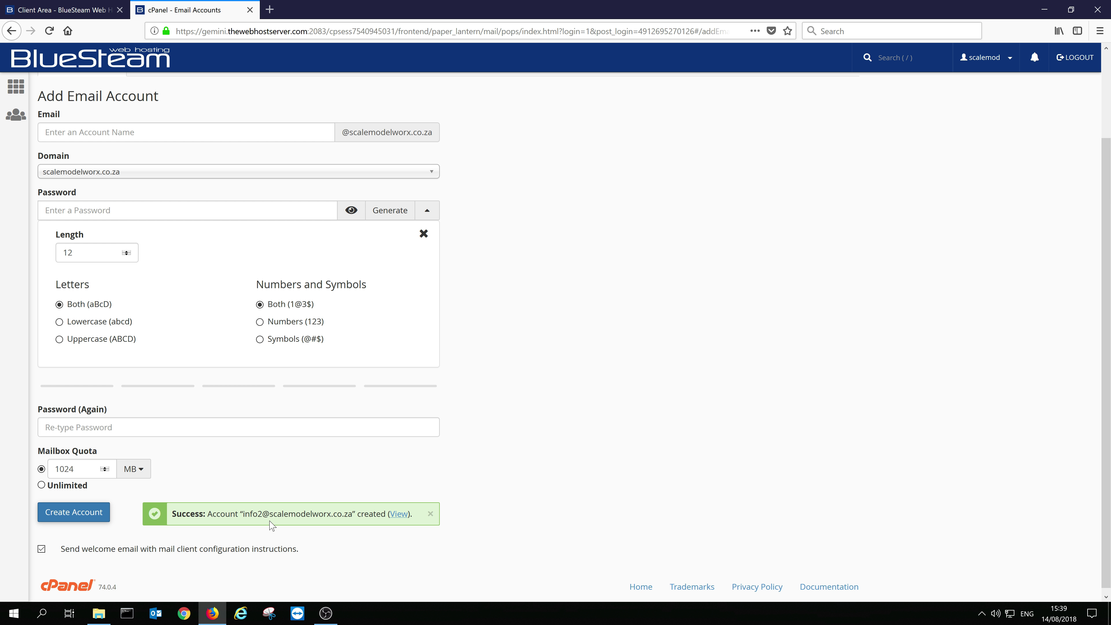